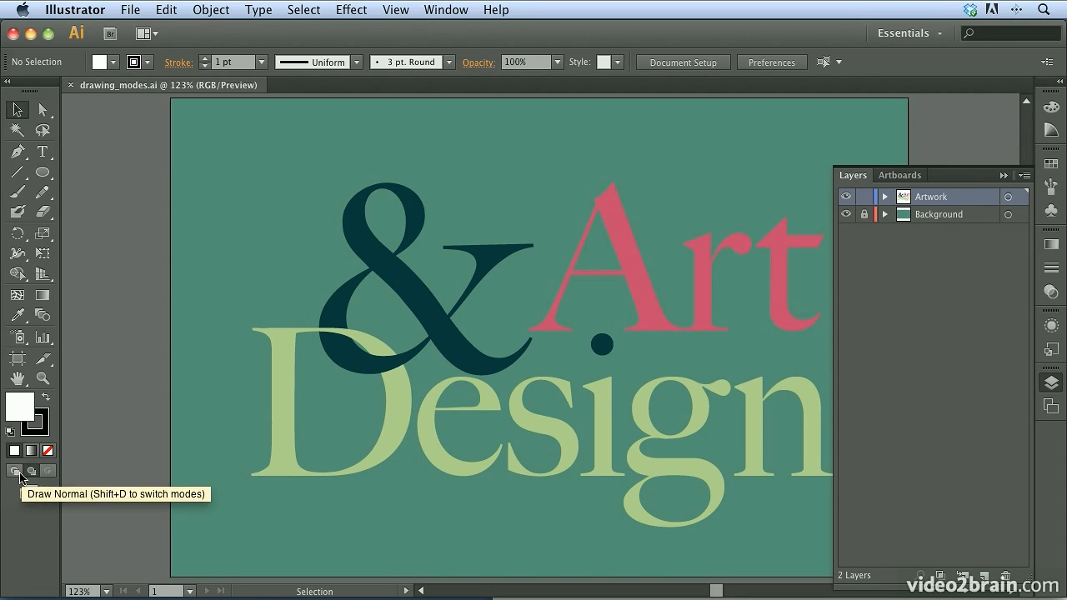
Cycle through the drawing modes and return to Draw Normal
{"action": "left_click", "coordinate": [20, 473]}
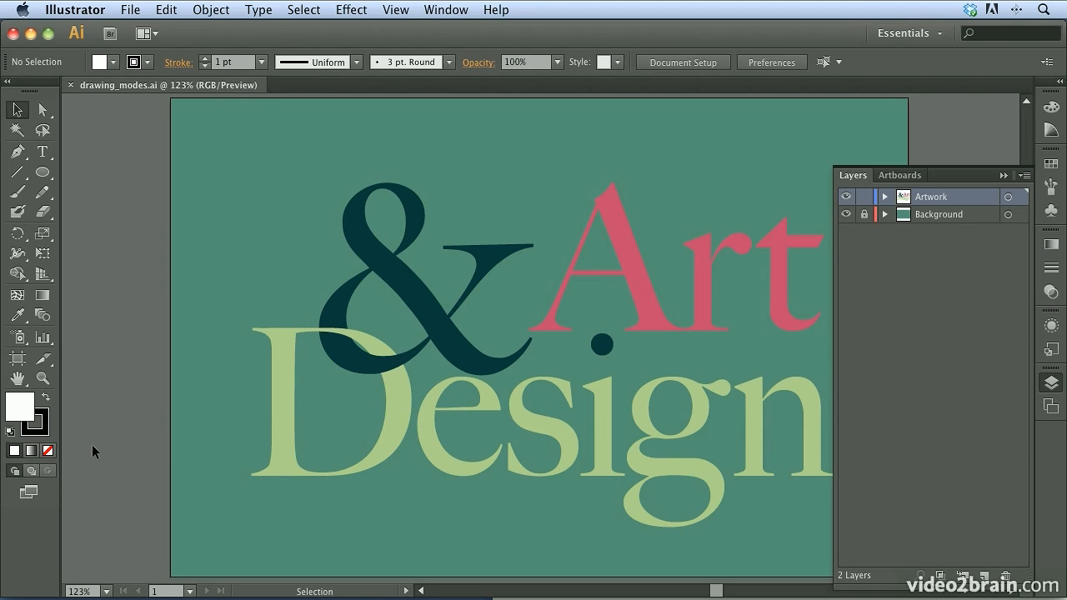
{"action": "key", "text": "shift+d"}
{"action": "key", "text": "shift+d"}
{"action": "key", "text": "shift+d"}
{"action": "key", "text": "shift+d"}
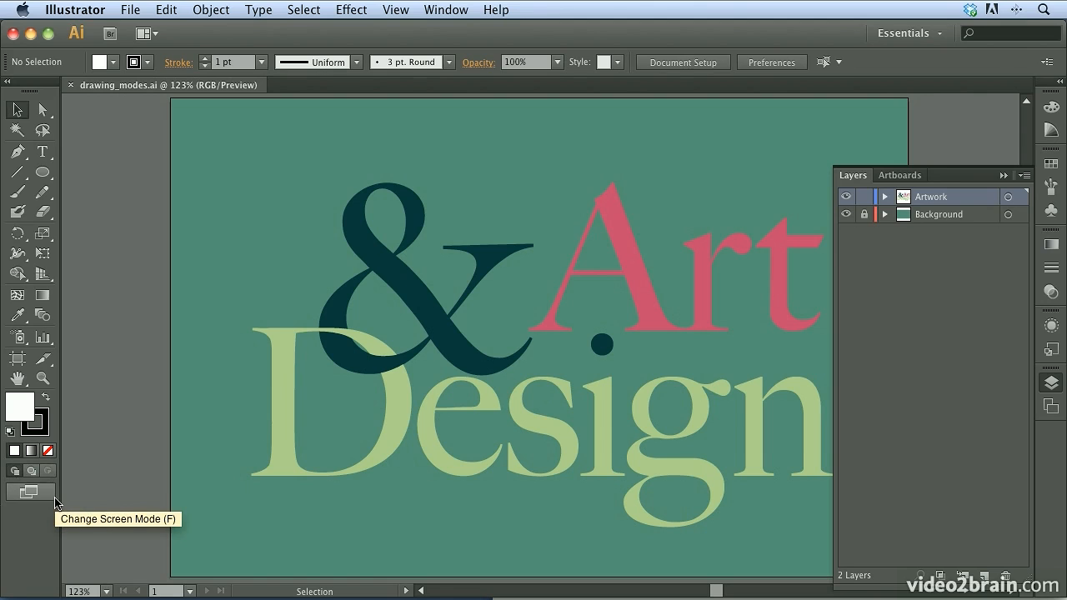
{"action": "key", "text": "shift+d"}
{"action": "key", "text": "shift+d"}
{"action": "key", "text": "shift+d"}
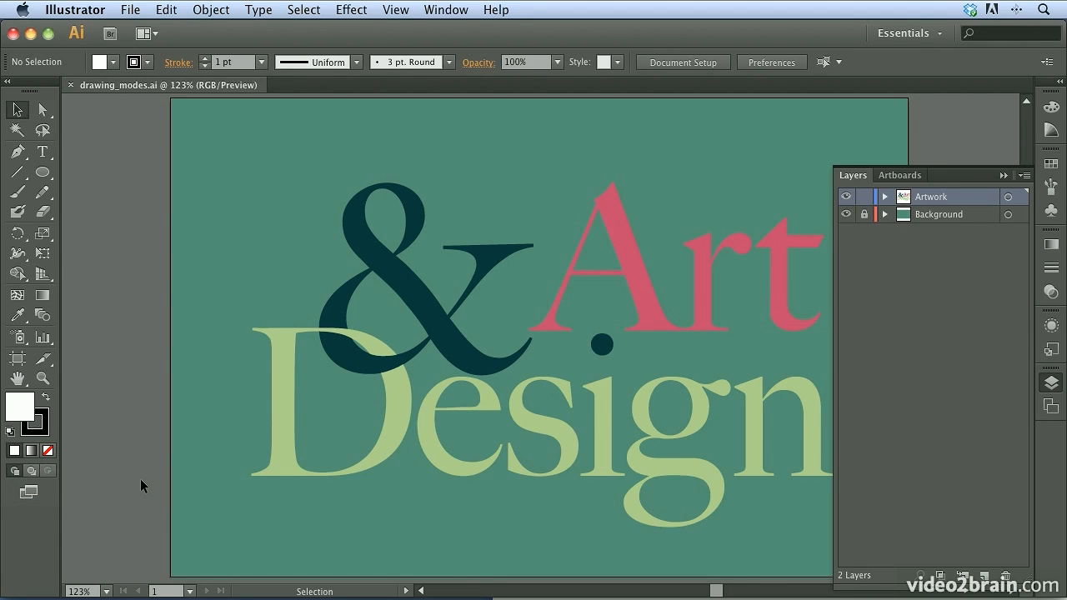
Activate the Rectangle tool with no stroke and the yellow swatch from the artwork's colour group as fill
{"action": "left_click", "coordinate": [42, 173]}
{"action": "left_click_drag", "start_coordinate": [42, 172], "coordinate": [108, 171]}
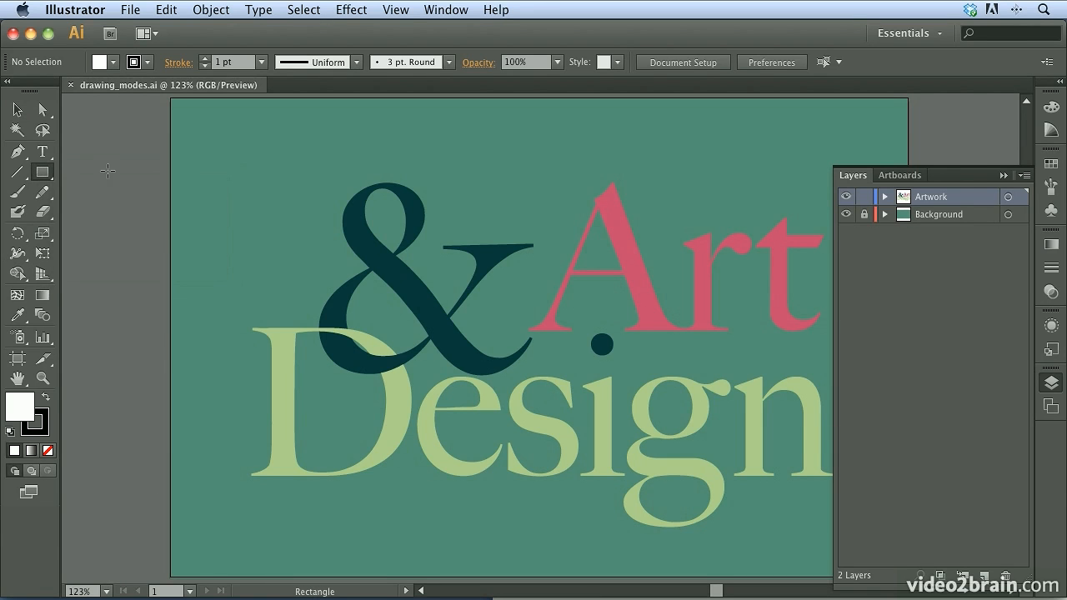
{"action": "left_click", "coordinate": [43, 432]}
{"action": "left_click", "coordinate": [49, 451]}
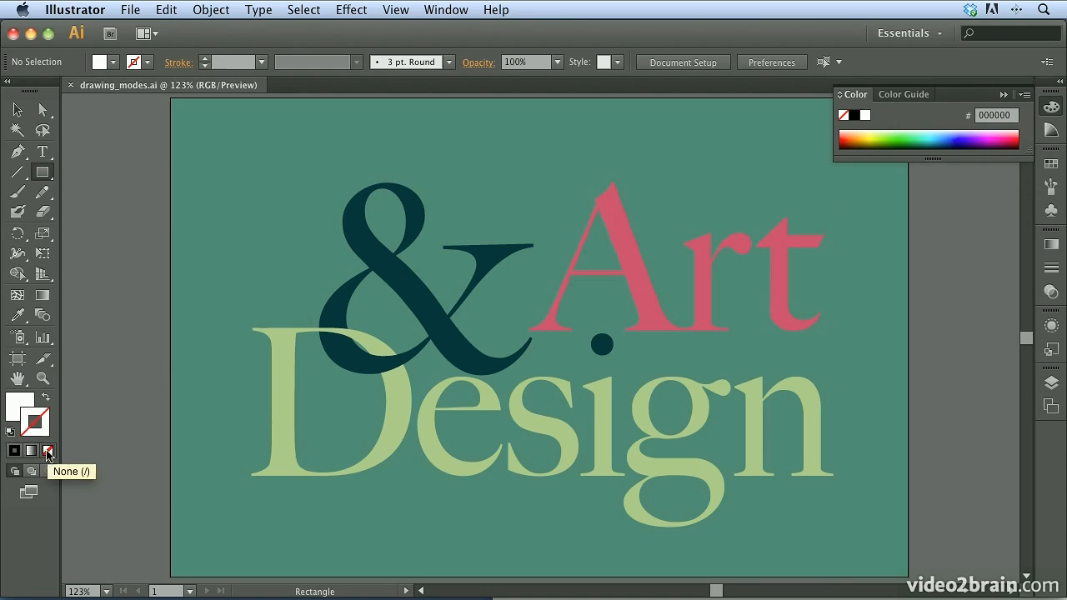
{"action": "left_click", "coordinate": [20, 407]}
{"action": "left_click", "coordinate": [1052, 164]}
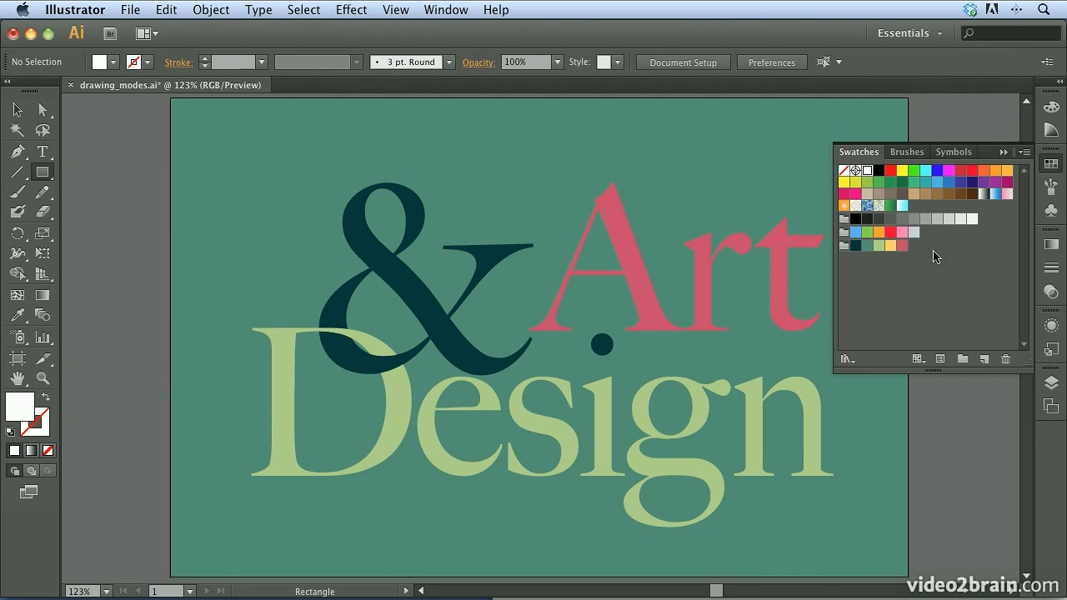
{"action": "left_click", "coordinate": [890, 246]}
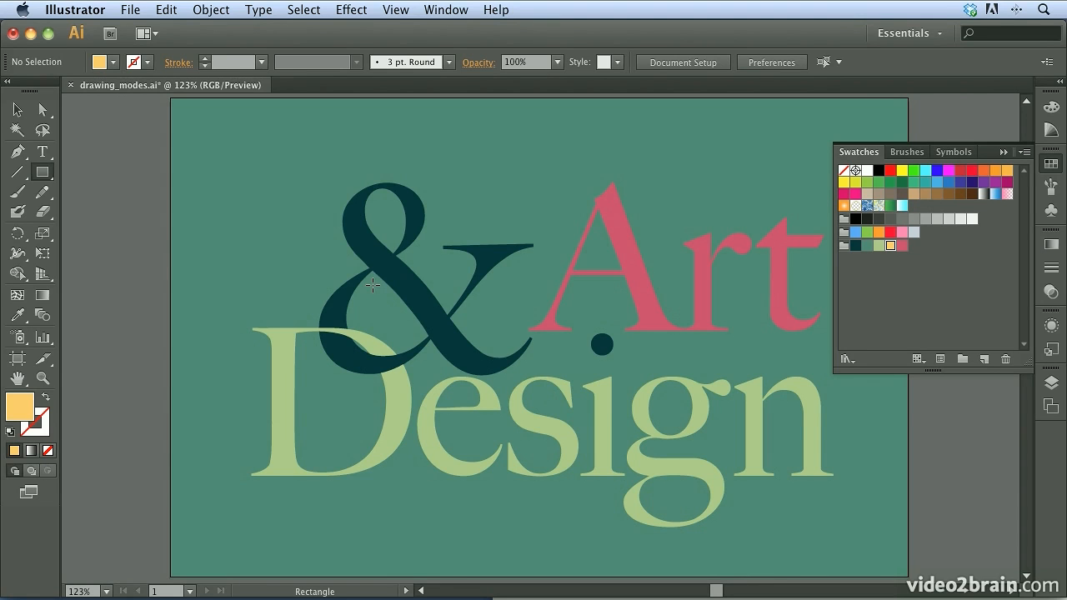
Draw a tall yellow rectangle over the upper part of the ampersand and expand the Artwork layer's contents
{"action": "left_click_drag", "start_coordinate": [323, 138], "coordinate": [443, 318]}
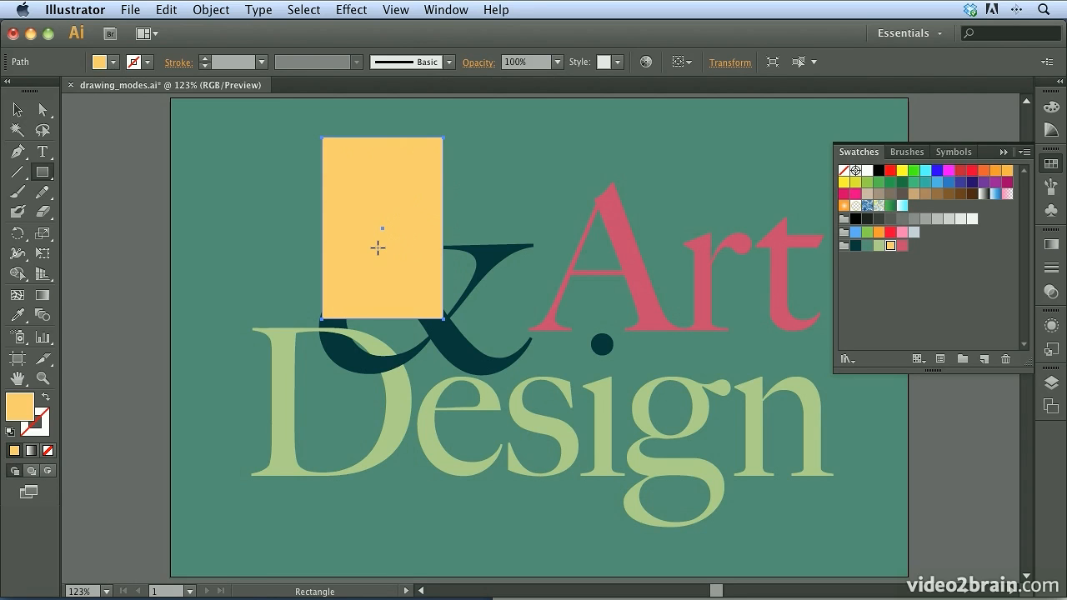
{"action": "left_click", "coordinate": [1052, 383]}
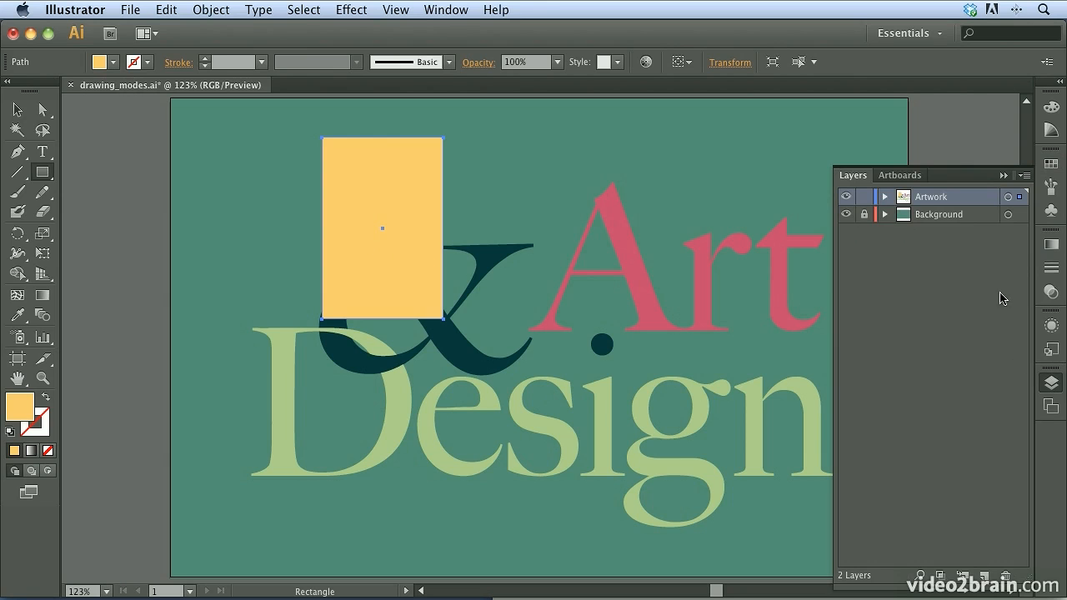
{"action": "left_click", "coordinate": [885, 197]}
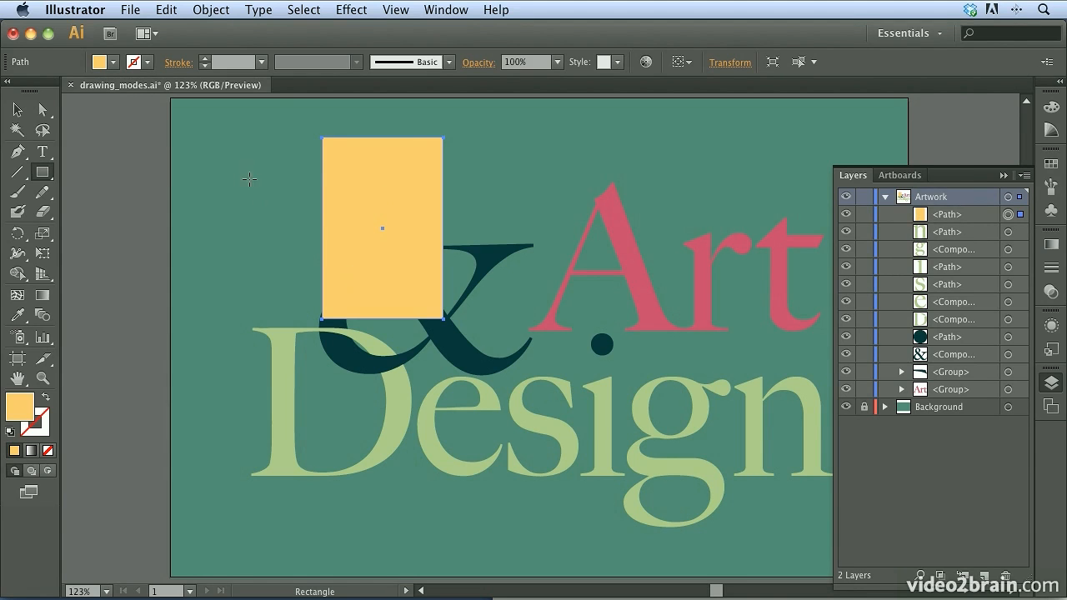
Draw a wide rectangle across the yellow one, fill it with the rose-red swatch and show the layer stacking
{"action": "left_click_drag", "start_coordinate": [261, 170], "coordinate": [511, 284]}
{"action": "left_click", "coordinate": [1051, 164]}
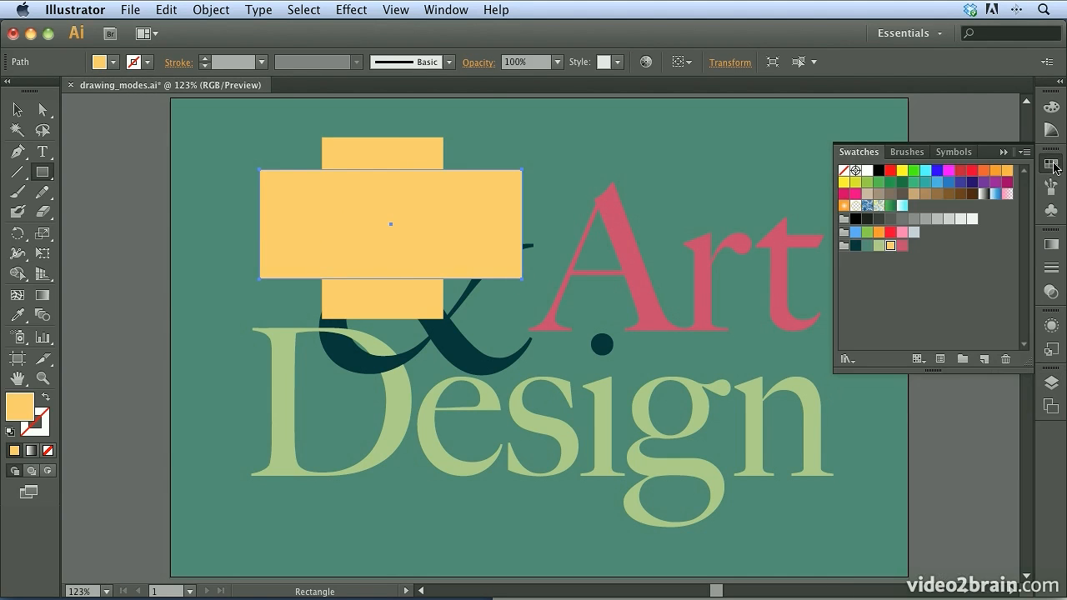
{"action": "left_click", "coordinate": [903, 245]}
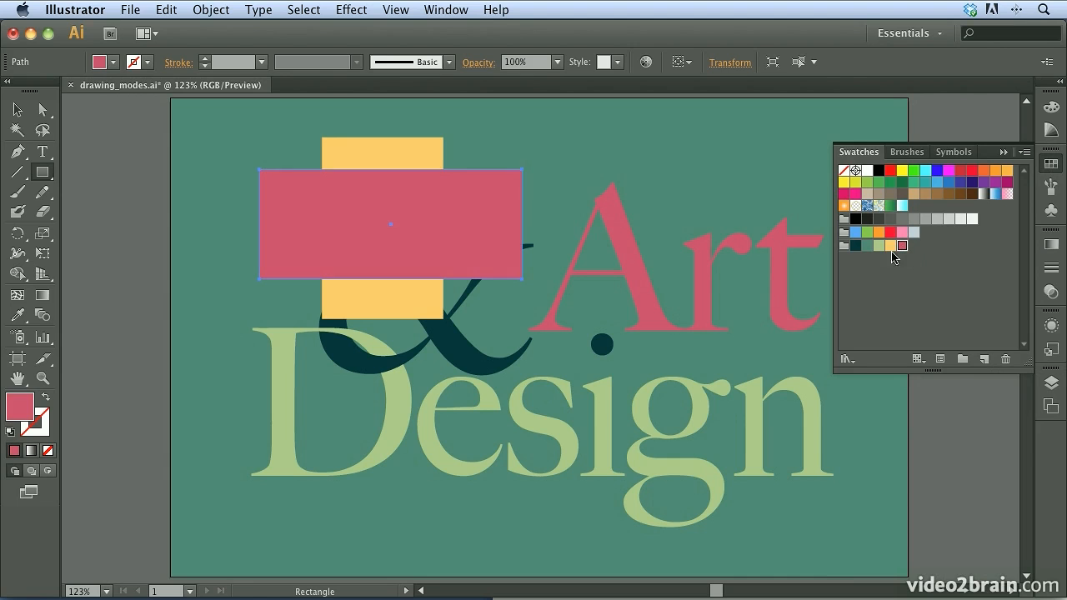
{"action": "left_click", "coordinate": [1051, 382]}
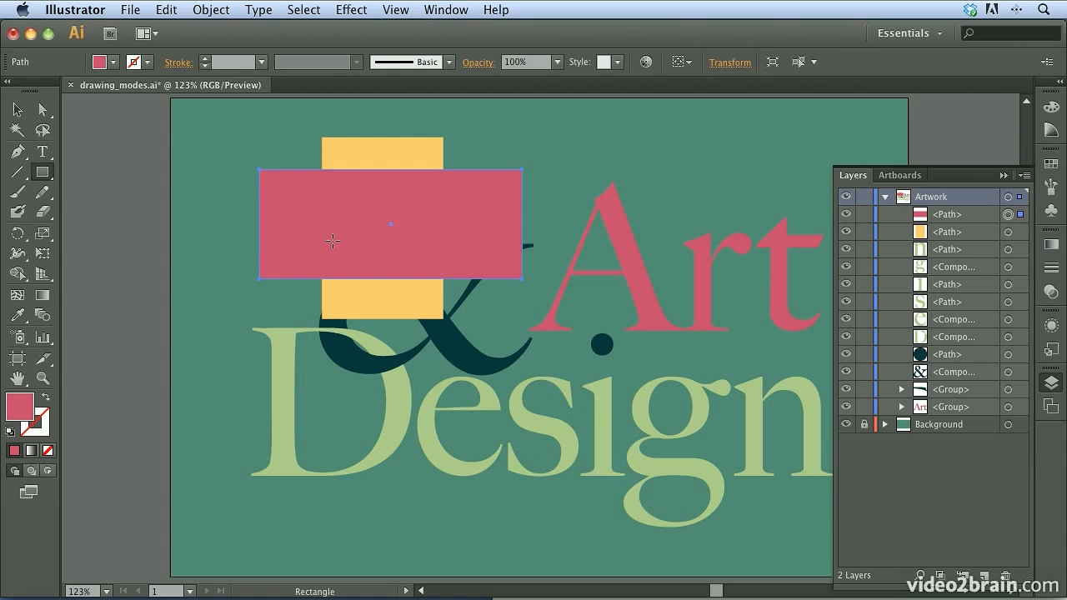
Delete the rose-red rectangle and the yellow rectangle
{"action": "key", "text": "Delete"}
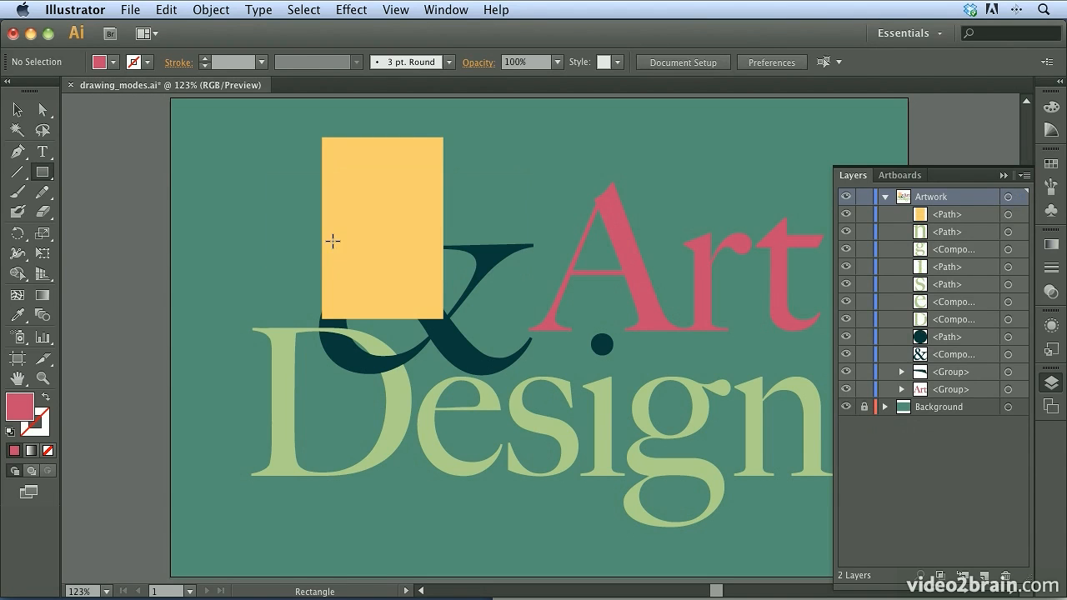
{"action": "left_click", "coordinate": [350, 222]}
{"action": "key", "text": "Delete"}
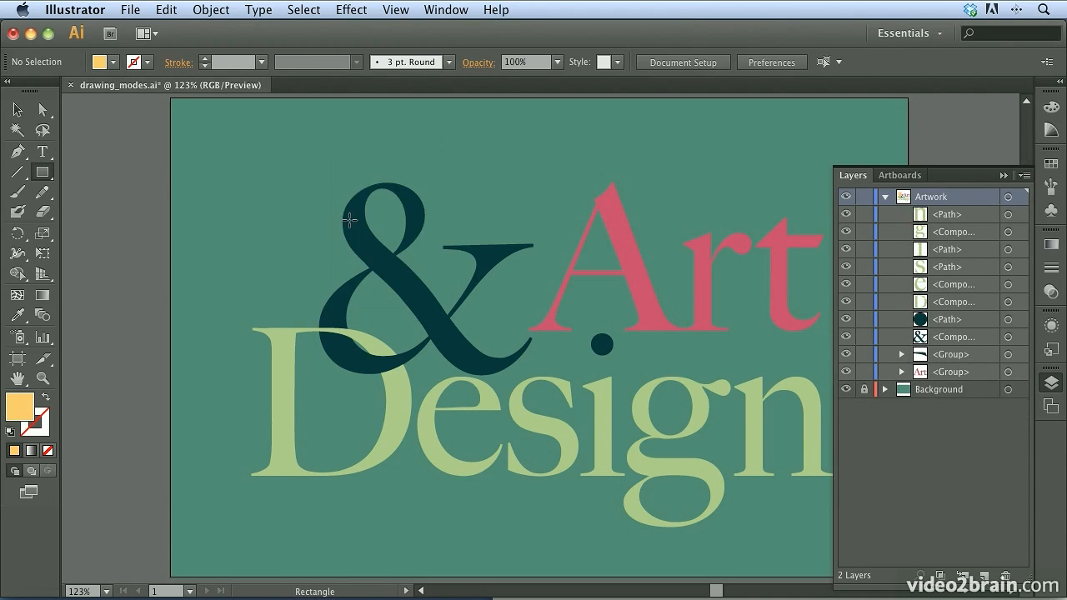
Draw a yellow rectangle covering the whole artboard in Draw Behind mode and delete it again
{"action": "left_click", "coordinate": [31, 472]}
{"action": "left_click", "coordinate": [31, 471]}
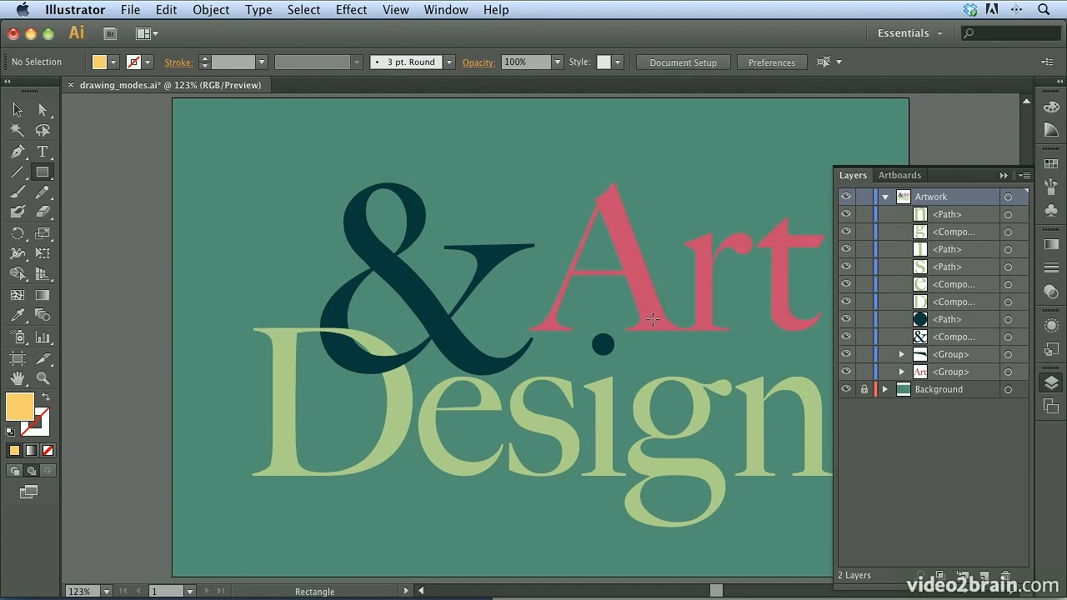
{"action": "left_click_drag", "start_coordinate": [172, 98], "coordinate": [907, 578]}
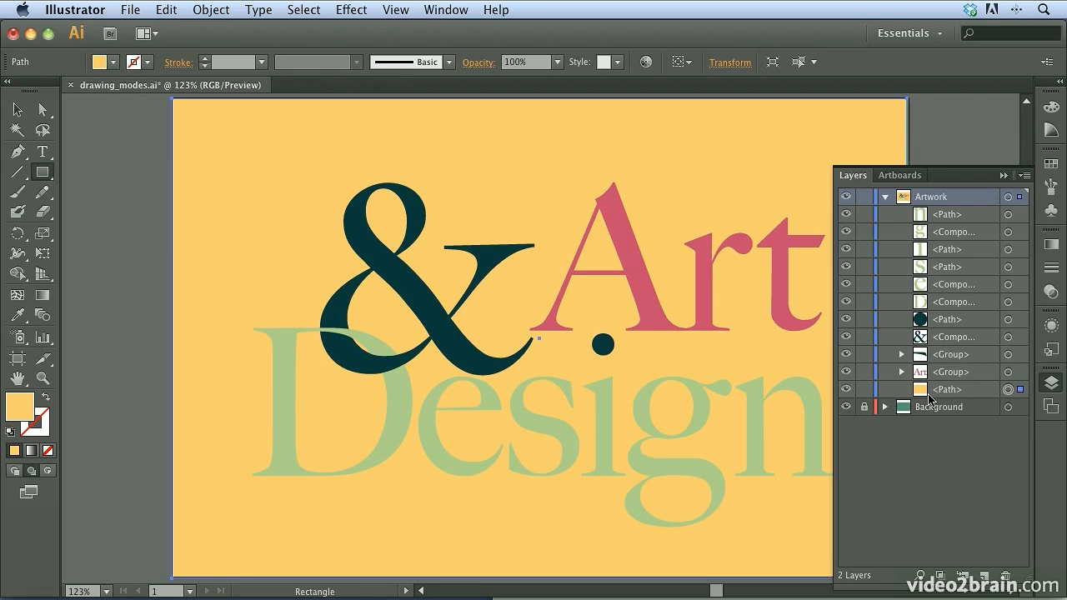
{"action": "key", "text": "Delete"}
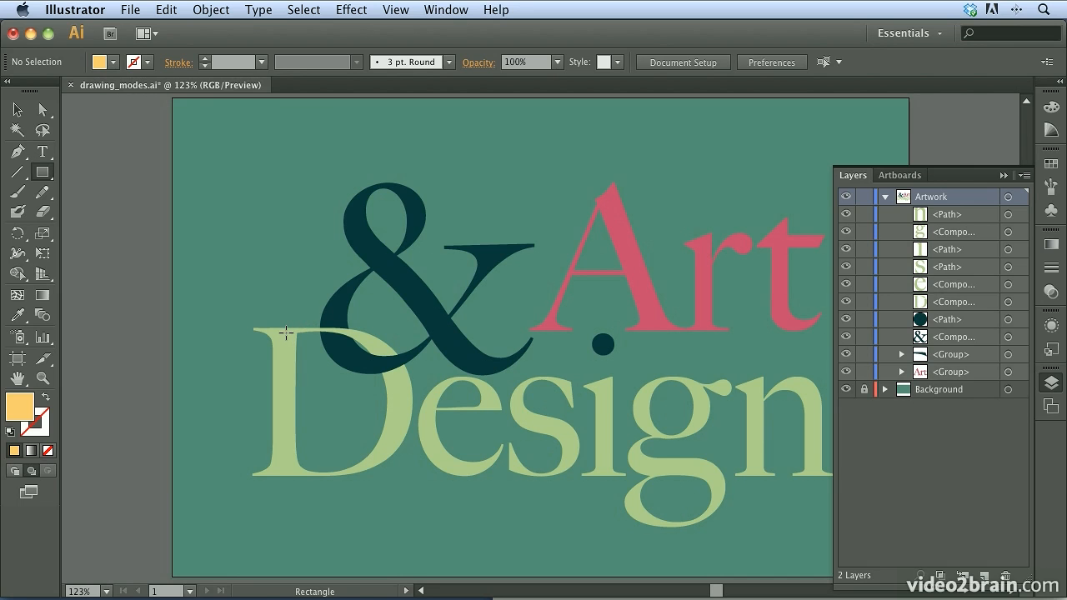
Make the ampersand the Draw Inside target and deselect it
{"action": "left_click", "coordinate": [17, 110]}
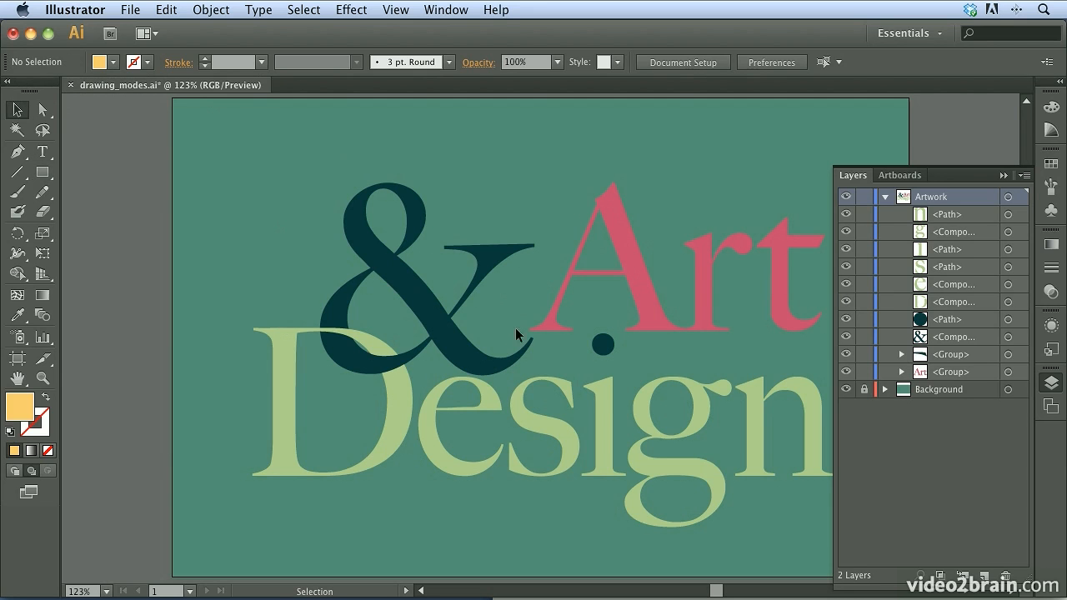
{"action": "left_click", "coordinate": [405, 290]}
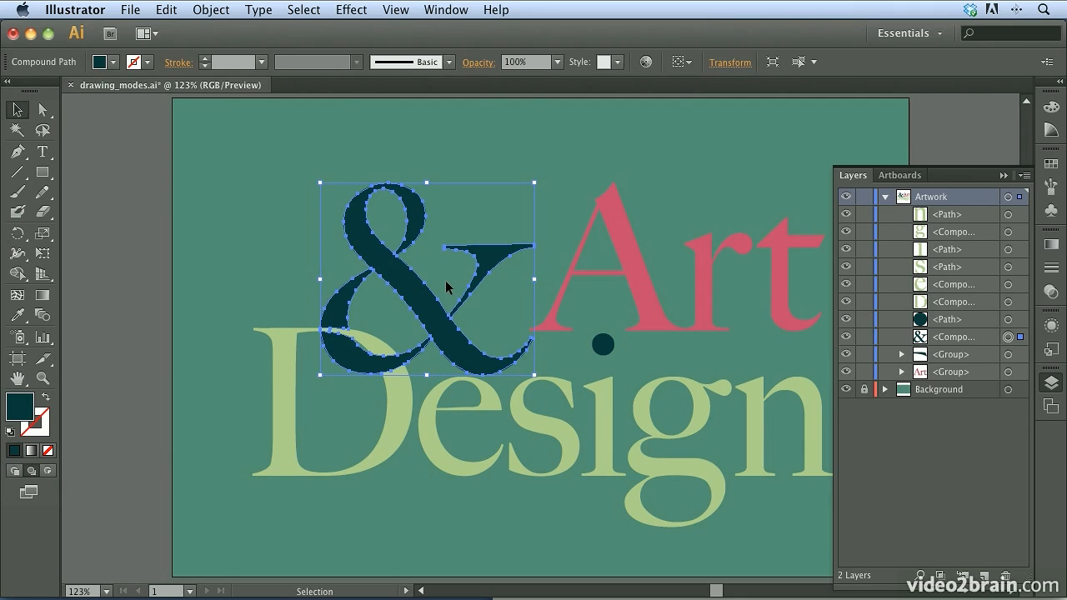
{"action": "key", "text": "shift"}
{"action": "key", "text": "shift+d"}
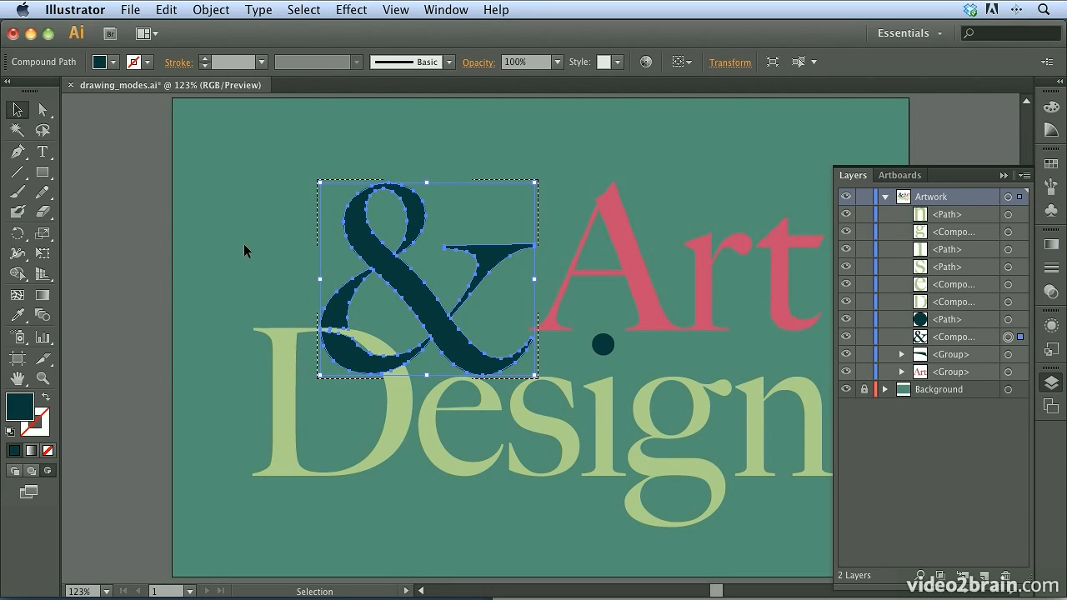
{"action": "left_click", "coordinate": [202, 169]}
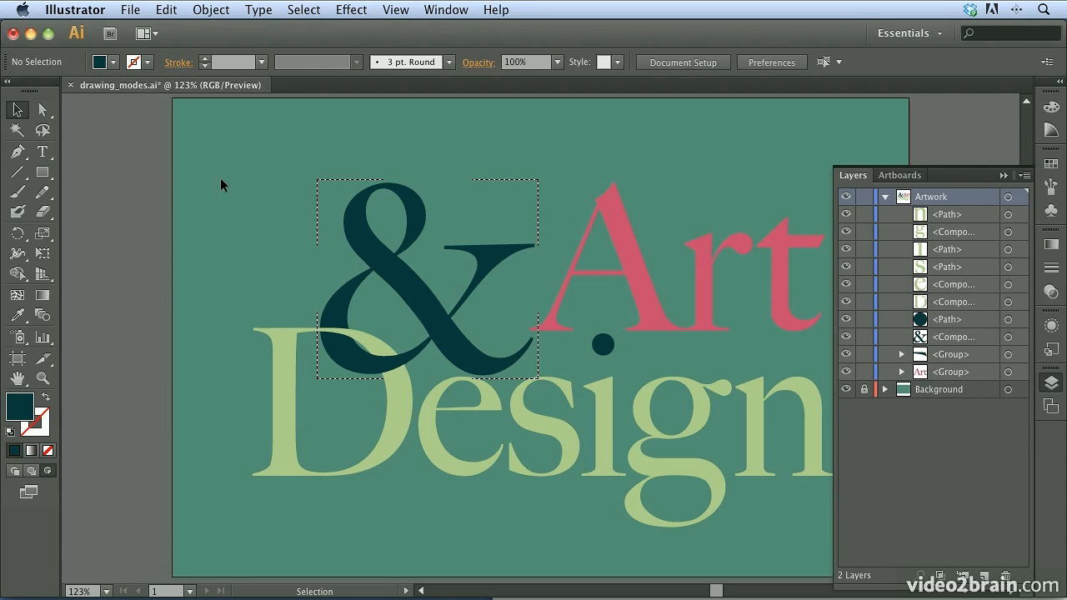
Draw six light green circles without stroke at different spots inside the ampersand with the Ellipse tool and deselect them
{"action": "left_click_drag", "start_coordinate": [41, 172], "coordinate": [142, 203]}
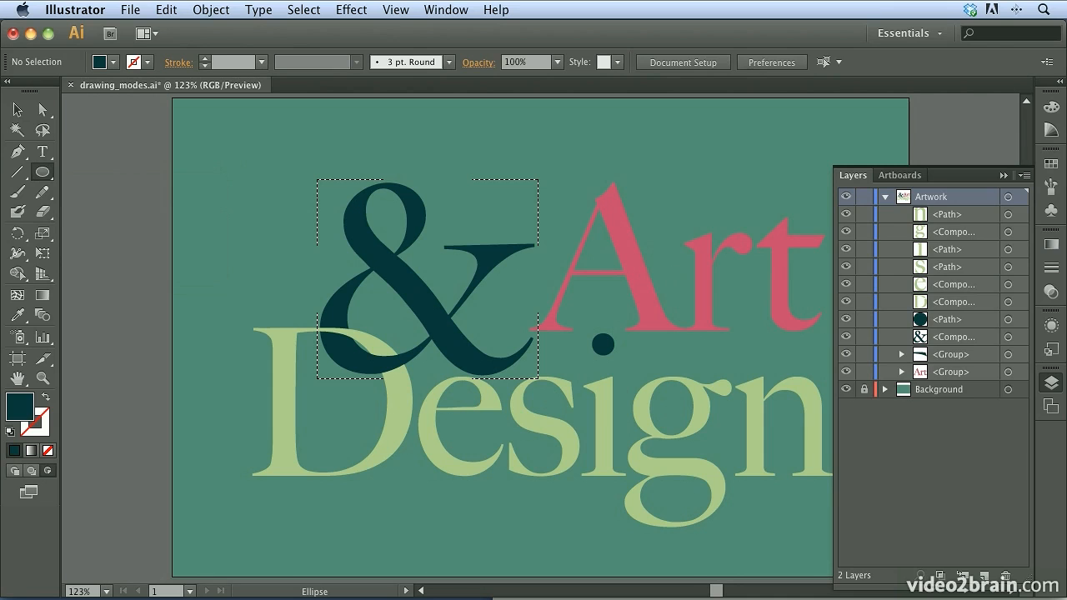
{"action": "left_click", "coordinate": [1051, 167]}
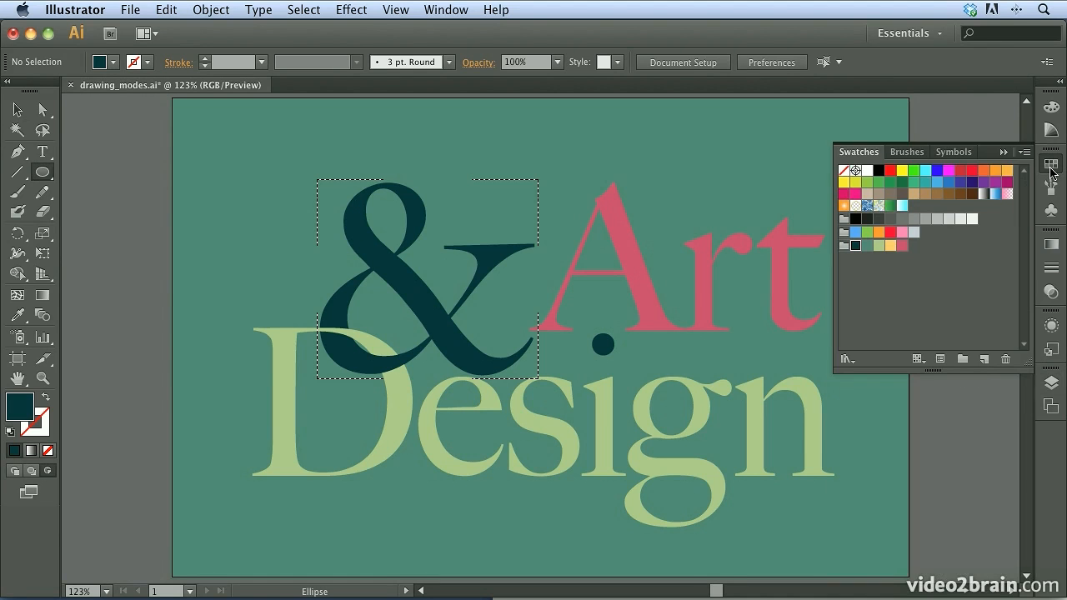
{"action": "left_click", "coordinate": [876, 246]}
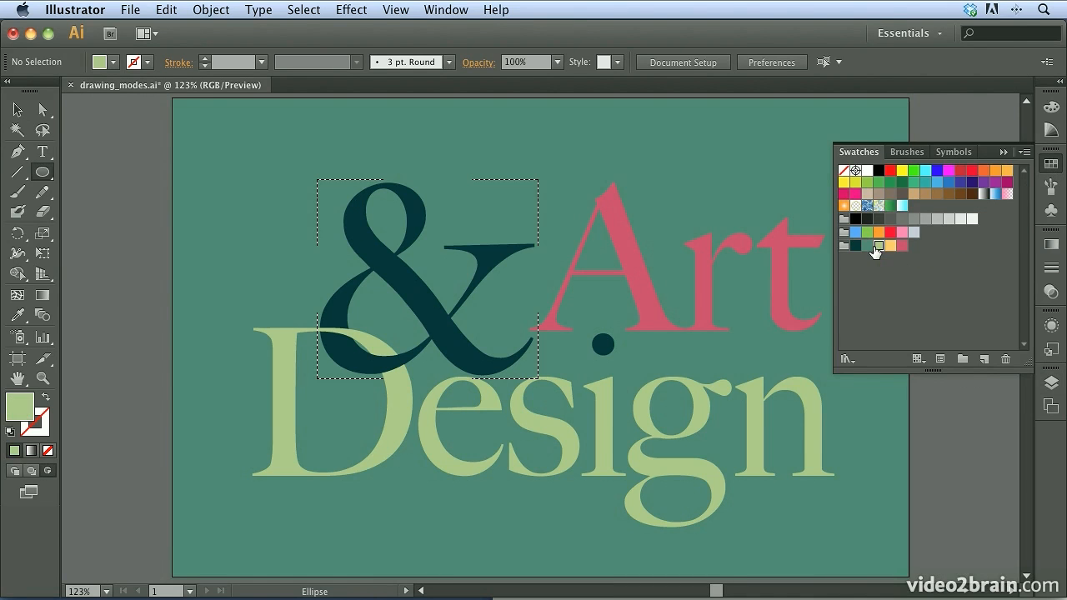
{"action": "left_click", "coordinate": [1053, 384]}
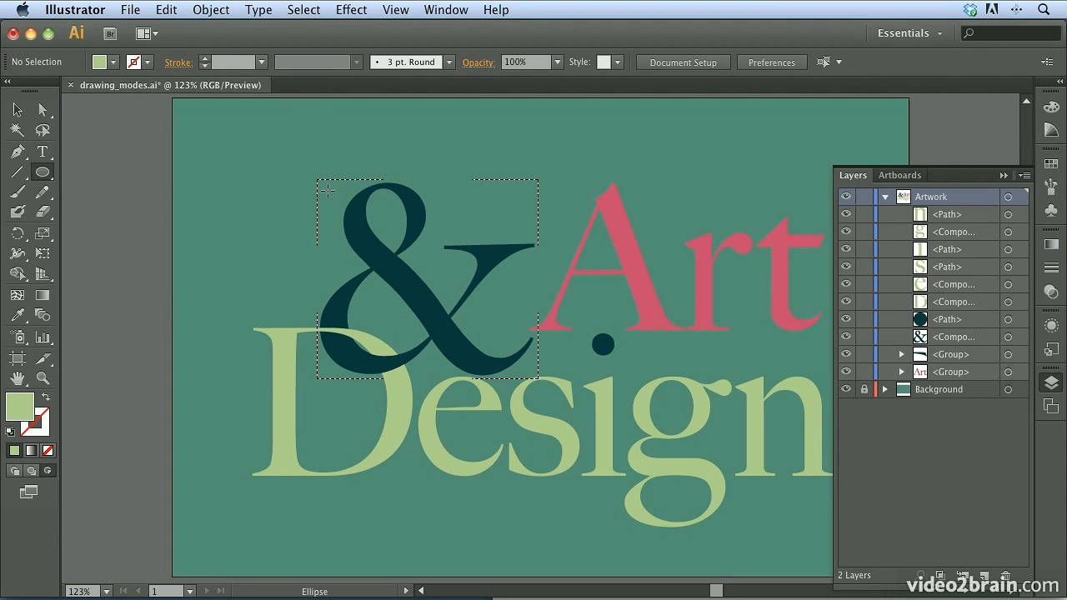
{"action": "mouse_move", "coordinate": [329, 194]}
{"action": "left_mouse_down"}
{"action": "mouse_move", "coordinate": [355, 226]}
{"action": "mouse_move", "coordinate": [438, 286]}
{"action": "left_mouse_up"}
{"action": "left_click_drag", "start_coordinate": [498, 247], "coordinate": [520, 269]}
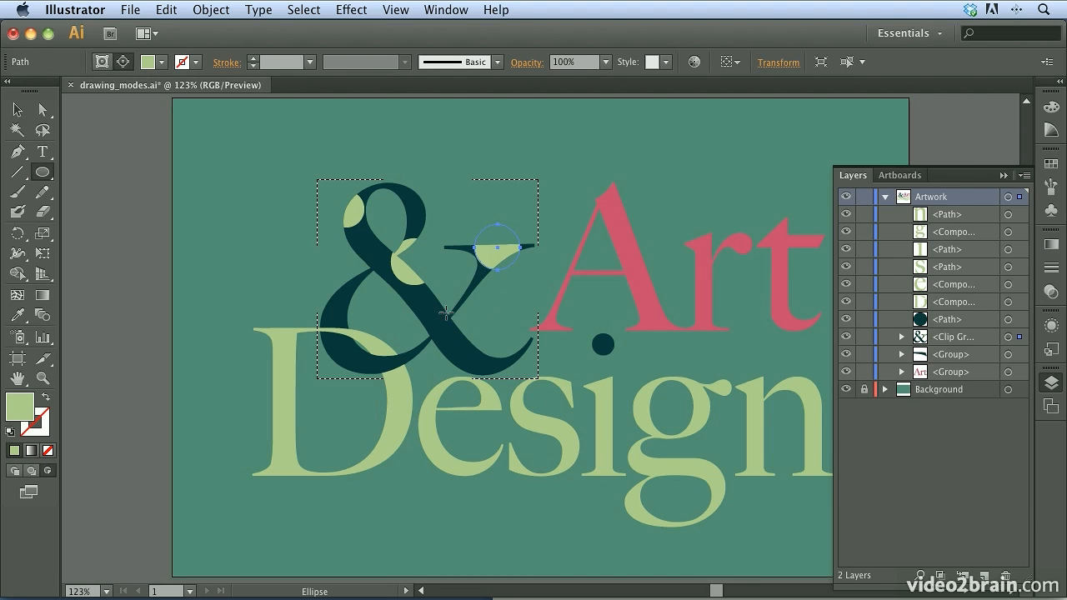
{"action": "left_click_drag", "start_coordinate": [422, 314], "coordinate": [467, 359]}
{"action": "left_click_drag", "start_coordinate": [316, 360], "coordinate": [363, 373]}
{"action": "left_click_drag", "start_coordinate": [324, 269], "coordinate": [362, 309]}
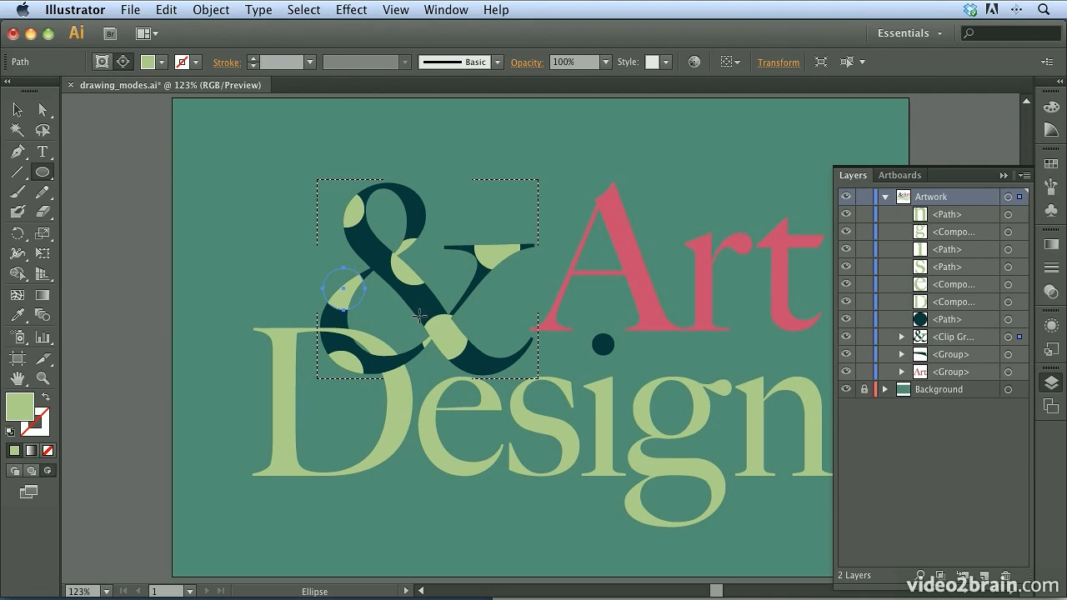
{"action": "left_click", "coordinate": [17, 109]}
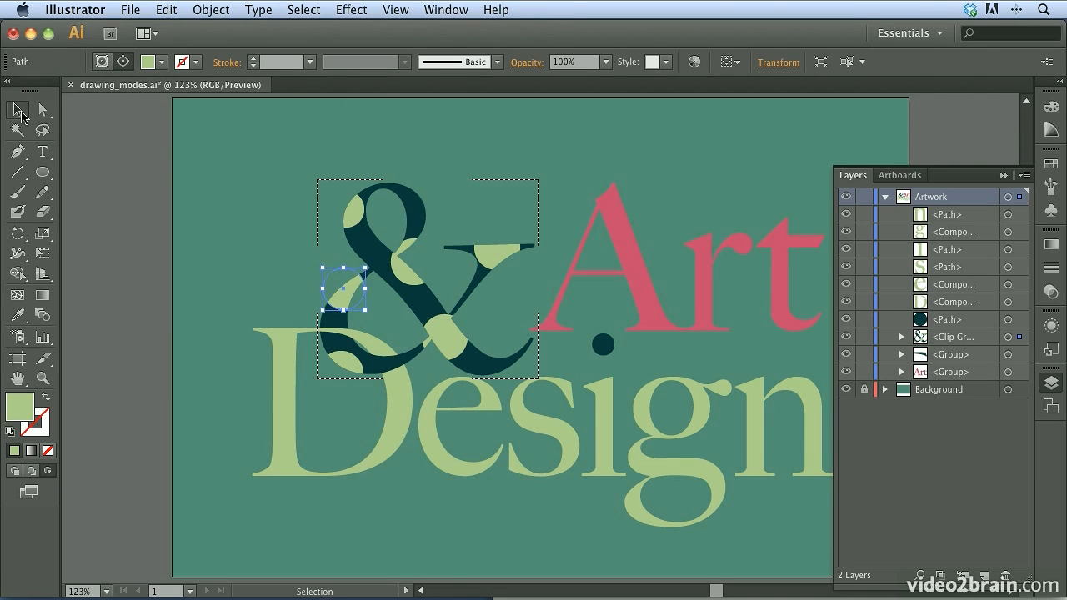
{"action": "left_click", "coordinate": [257, 225]}
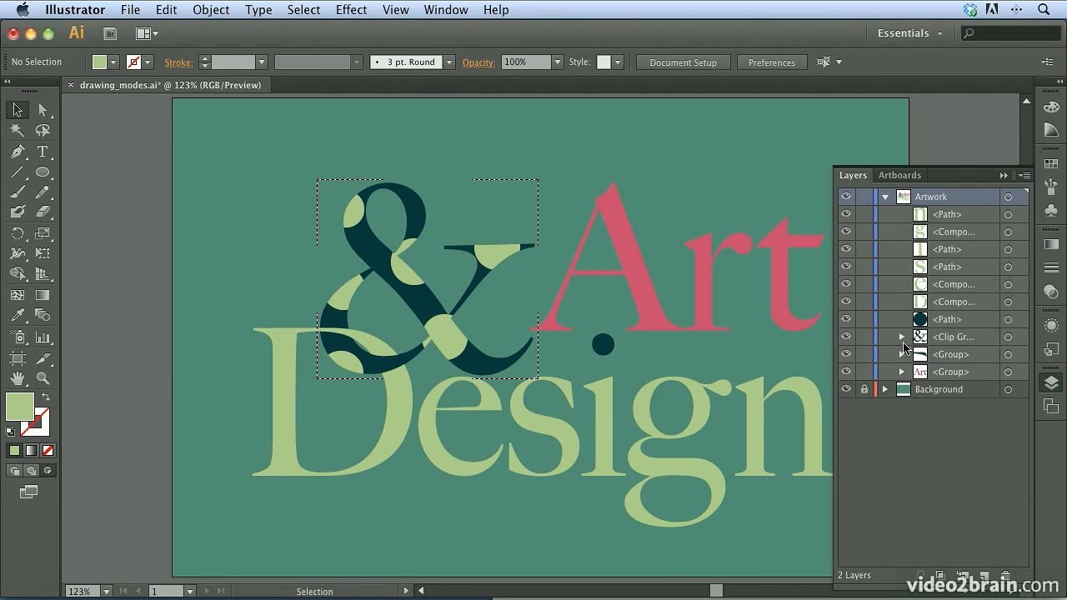
Expand the clip group in a widened layer list and nudge the circle in the ampersand's lower-left curve slightly upward
{"action": "left_click", "coordinate": [901, 336]}
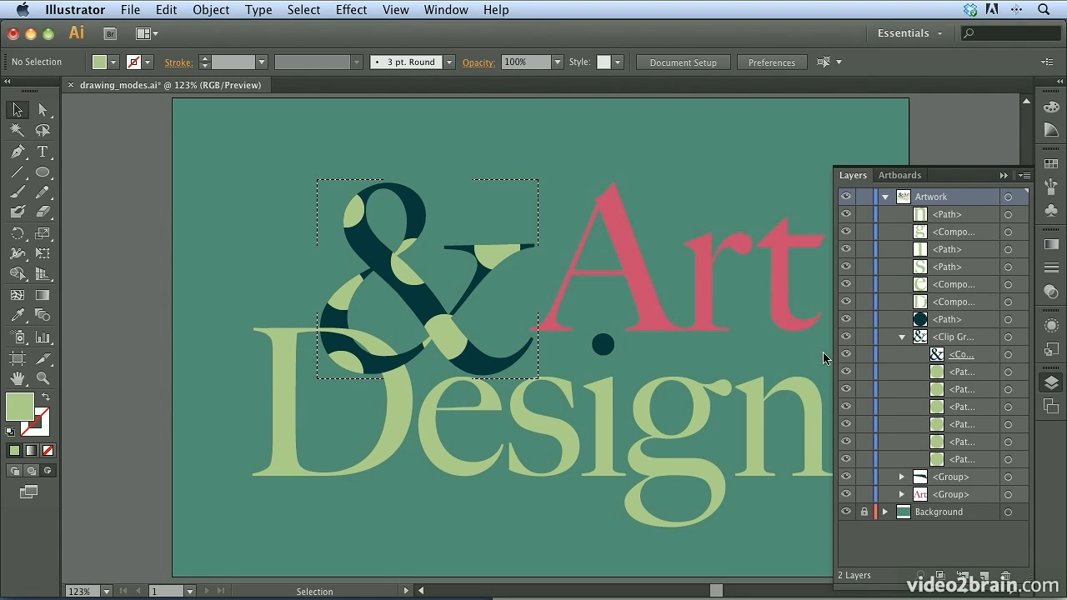
{"action": "left_click_drag", "start_coordinate": [833, 565], "coordinate": [738, 569]}
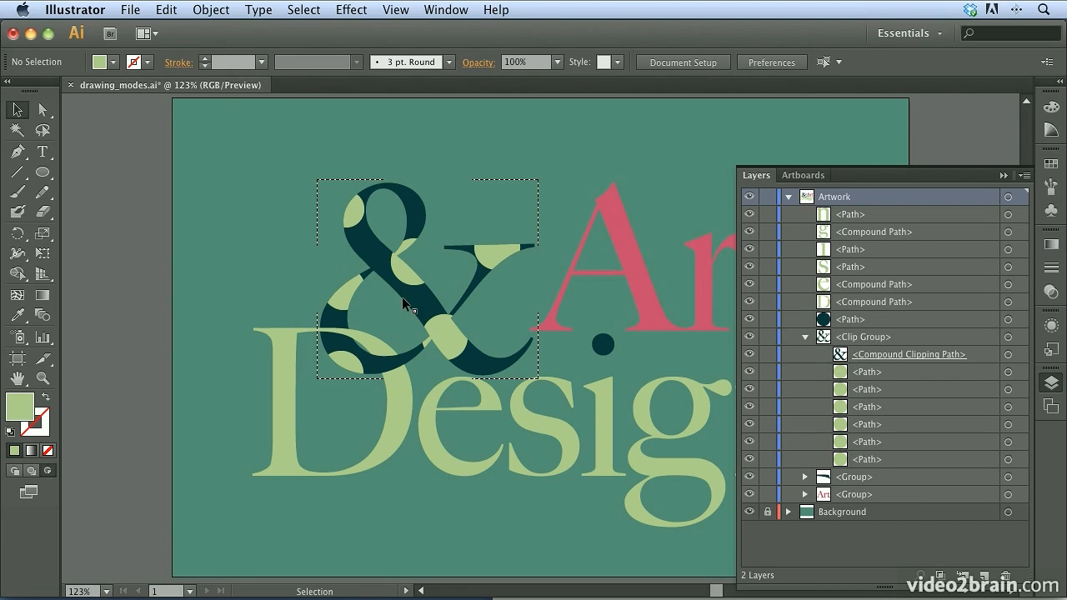
{"action": "left_click", "coordinate": [1007, 390]}
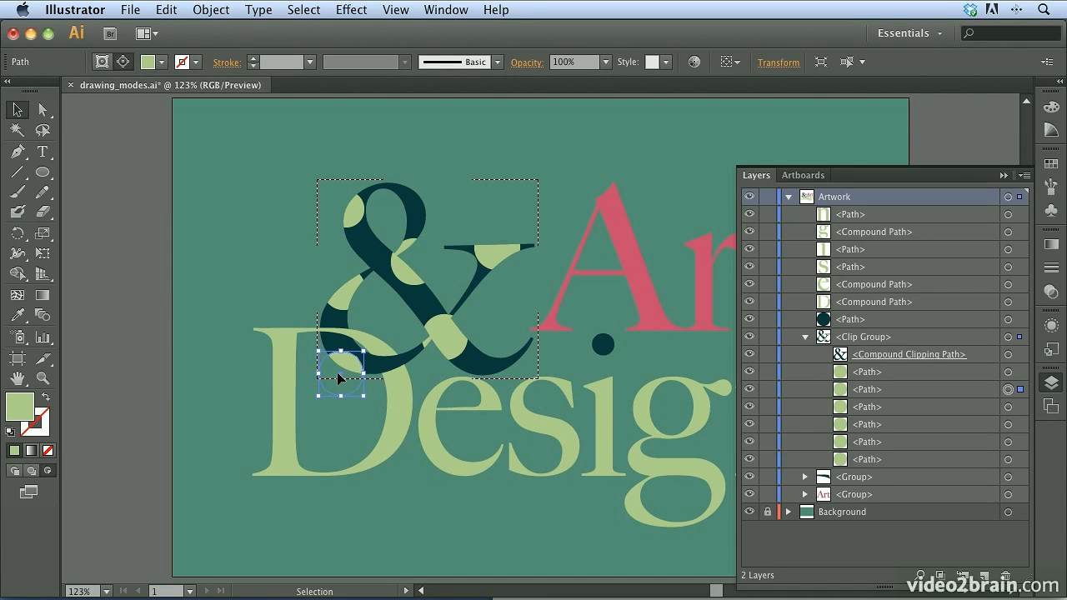
{"action": "left_click_drag", "start_coordinate": [338, 371], "coordinate": [338, 365]}
Move the circle on the ampersand's upper-right arm slightly down and to the left, and deselect it
{"action": "left_click", "coordinate": [1008, 373]}
{"action": "left_click", "coordinate": [1007, 425]}
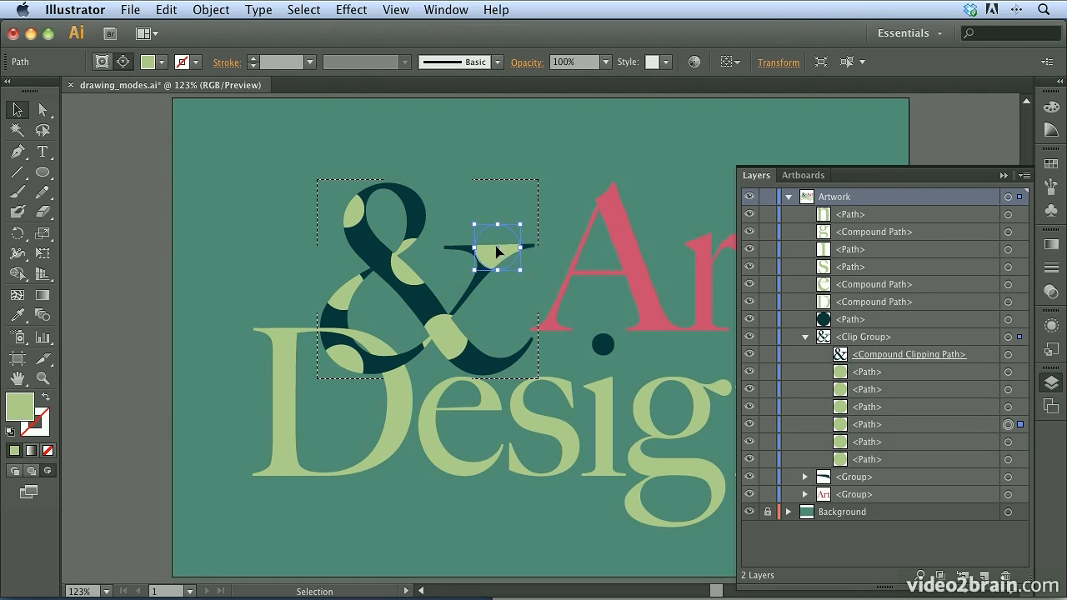
{"action": "left_click_drag", "start_coordinate": [497, 250], "coordinate": [488, 259]}
{"action": "left_click", "coordinate": [184, 173]}
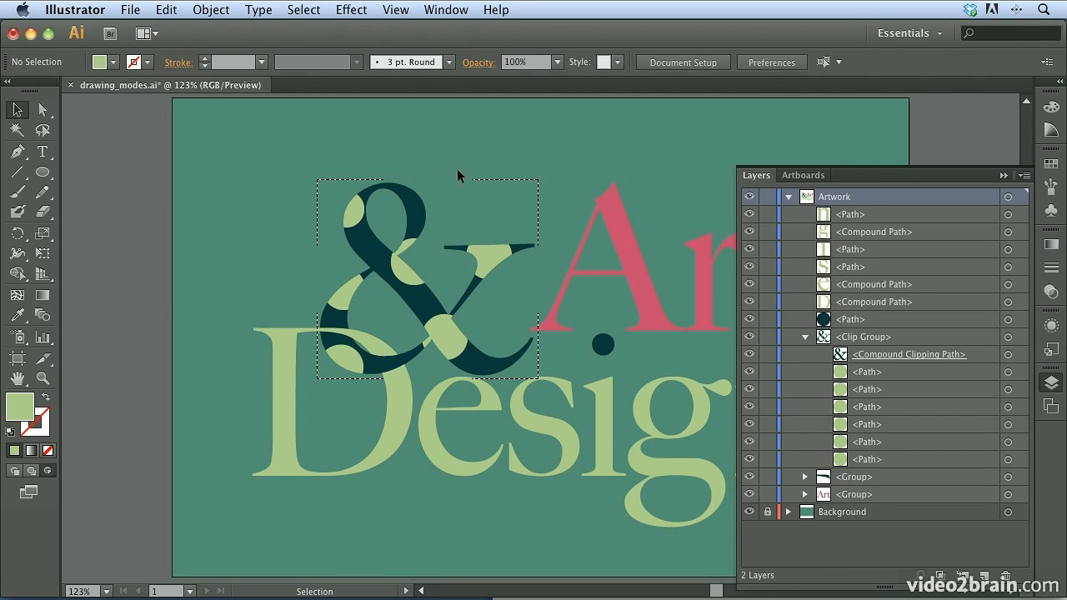
Leave Draw Inside for the ampersand's clip group by returning to Draw Normal, and deselect the group
{"action": "left_click", "coordinate": [360, 233]}
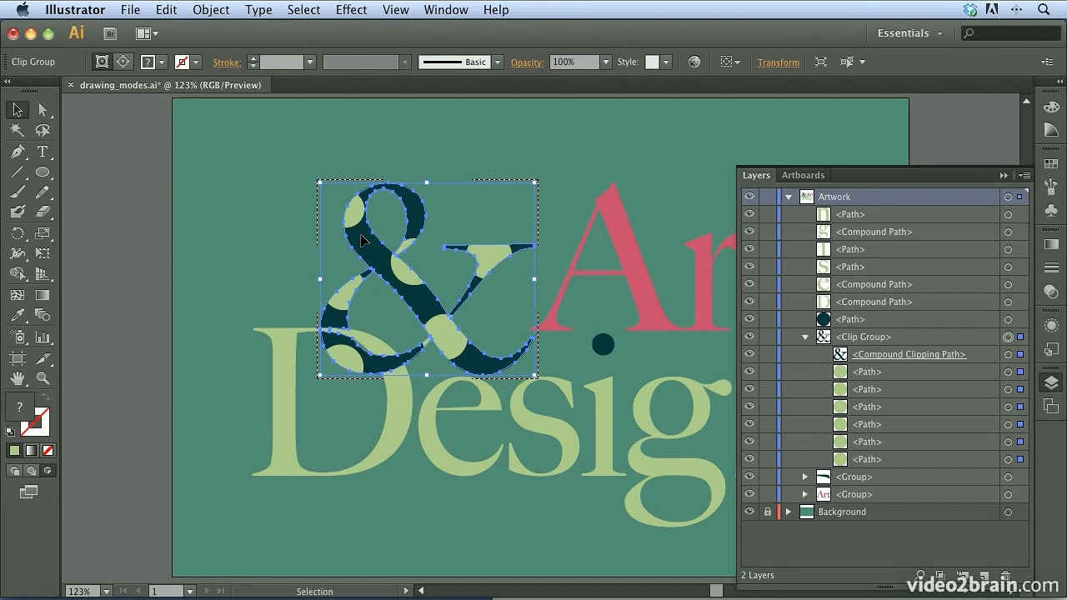
{"action": "key", "text": "shift+d"}
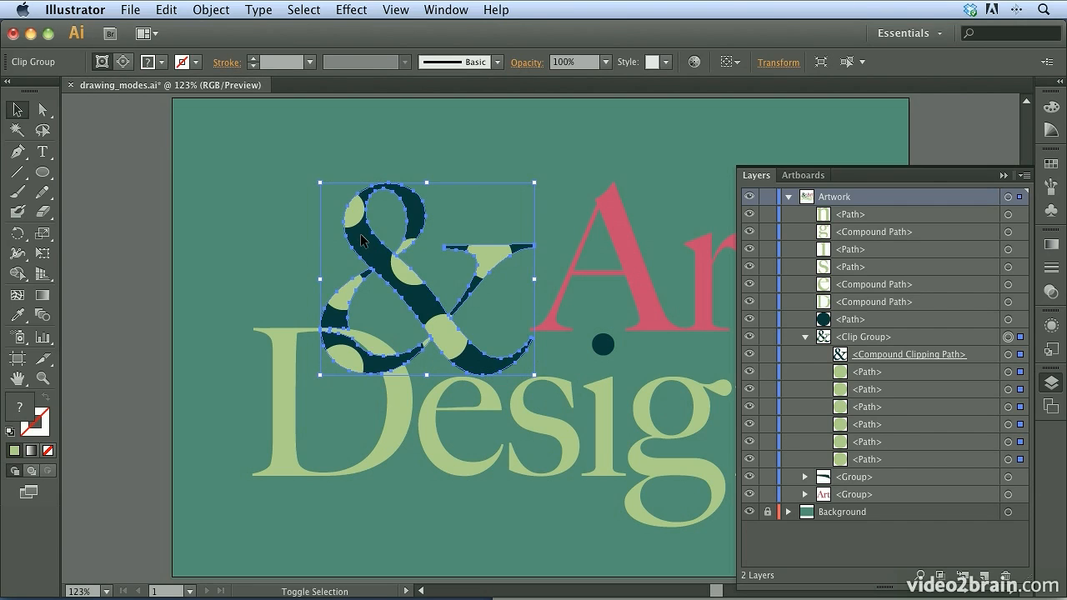
{"action": "left_click", "coordinate": [262, 184]}
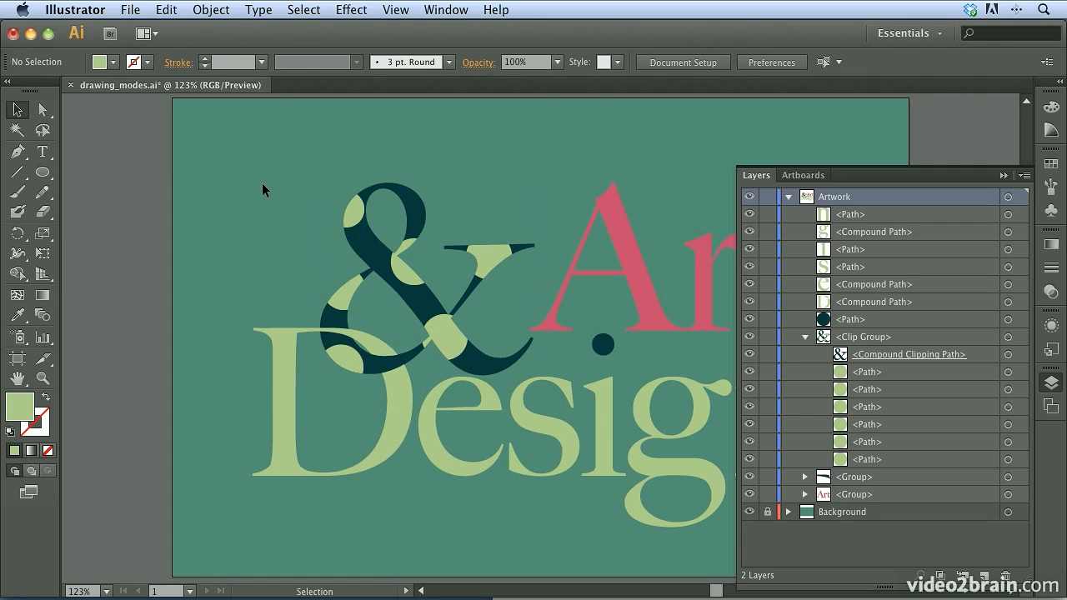